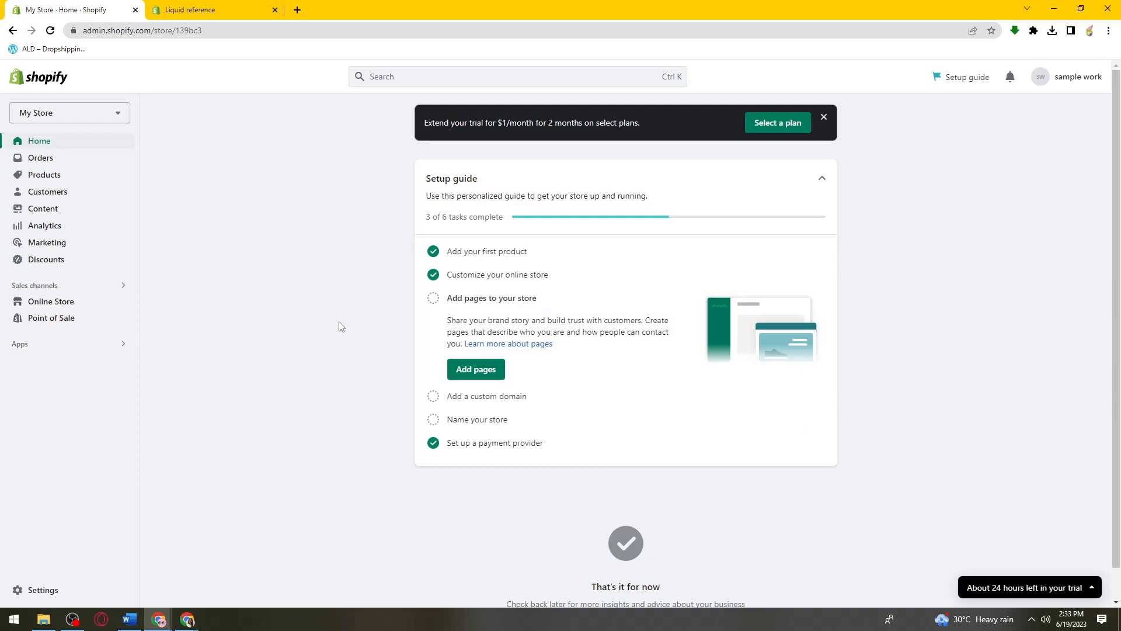
- Open the code editor for the current Dawn theme of the online store
{"action": "left_click", "coordinate": [85, 307]}
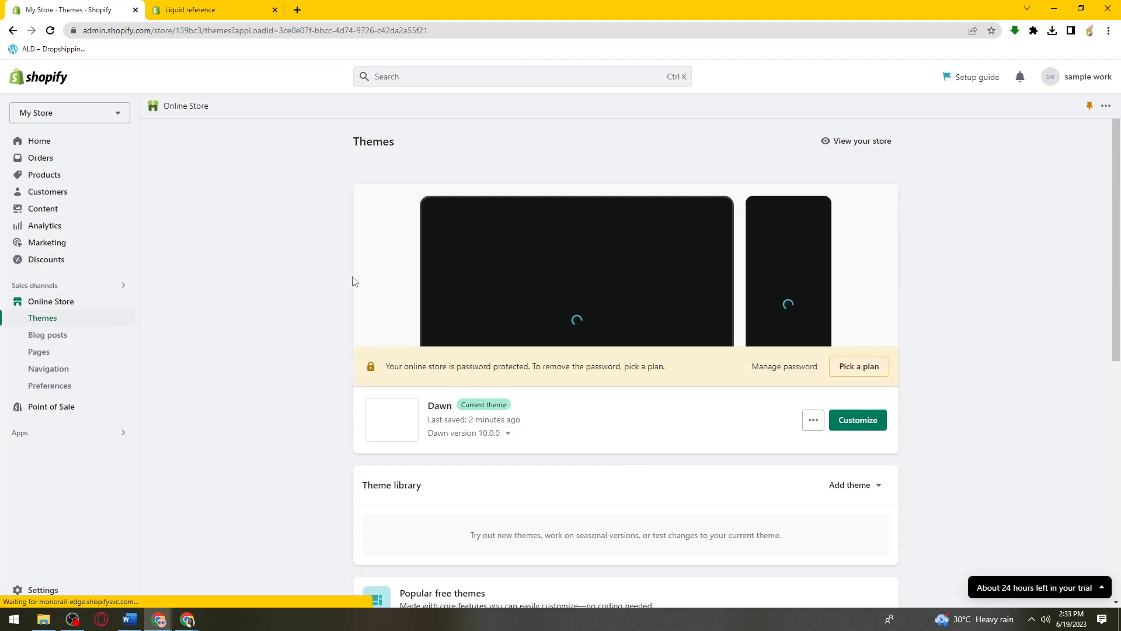
{"action": "scroll", "coordinate": [943, 343], "scroll_direction": "down", "scroll_amount": 2}
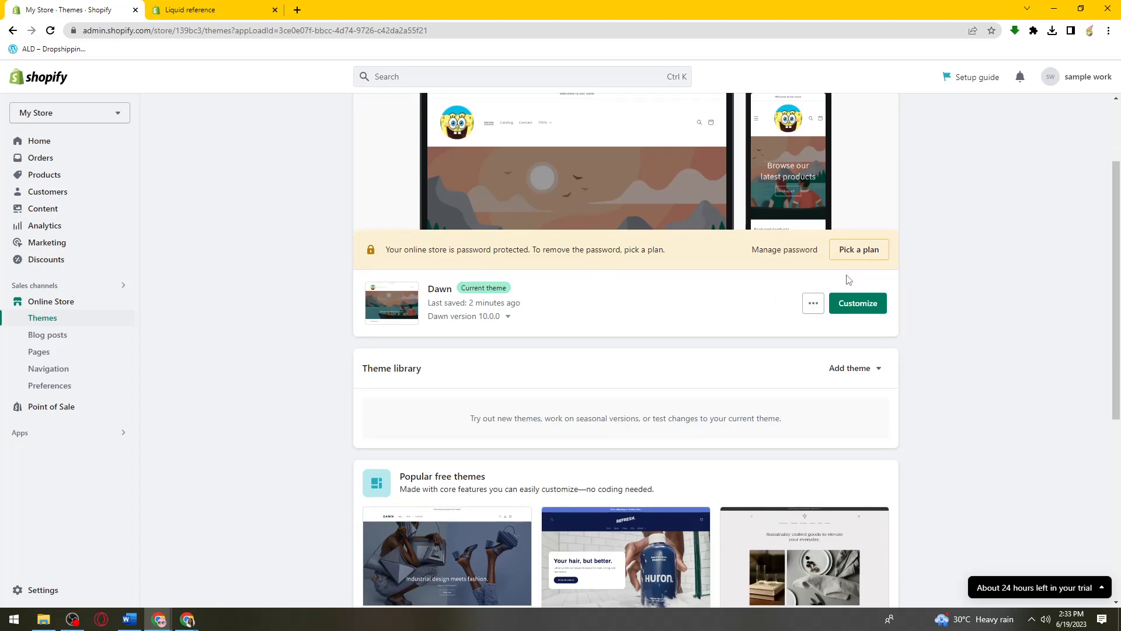
{"action": "left_click", "coordinate": [813, 303]}
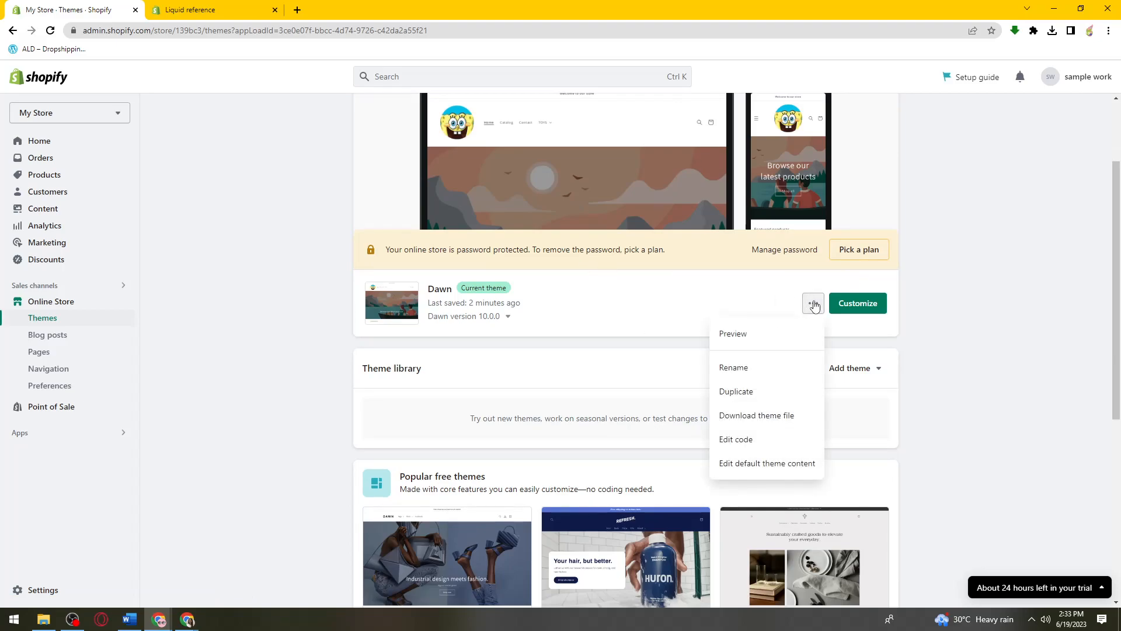
{"action": "left_click", "coordinate": [791, 445]}
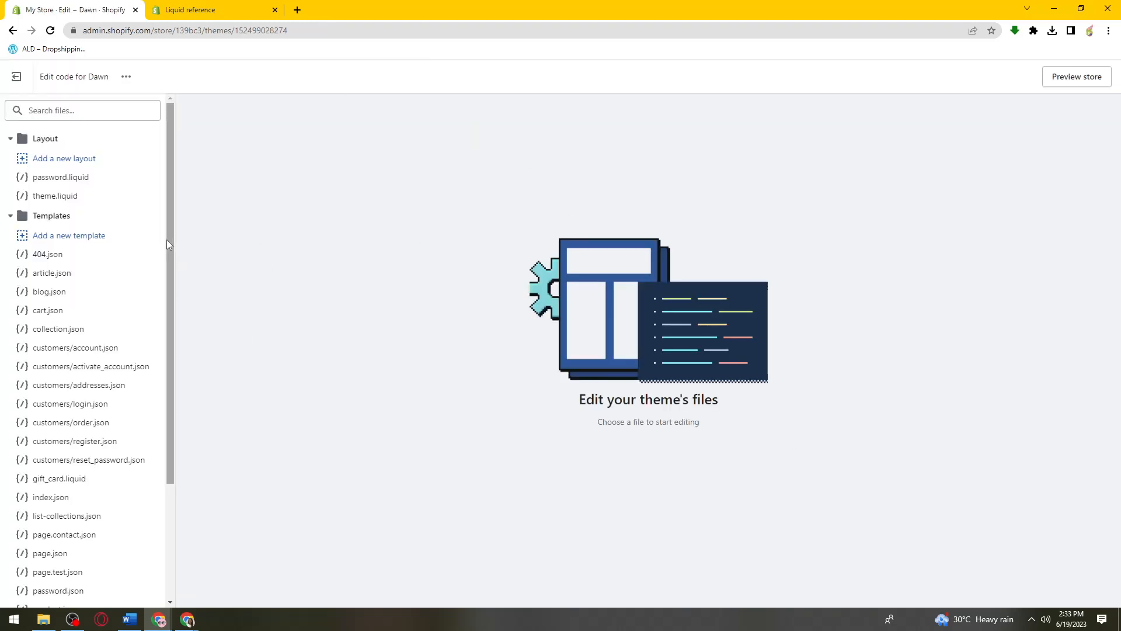
- Start a new theme template of type page in liquid format
{"action": "left_click", "coordinate": [63, 236]}
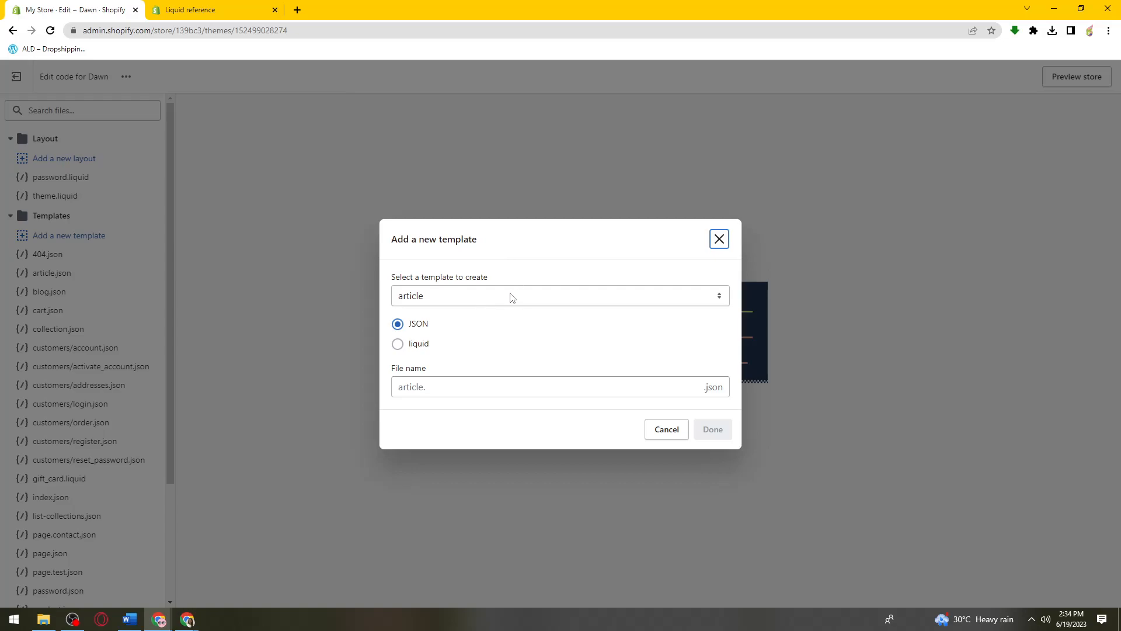
{"action": "left_click", "coordinate": [725, 301]}
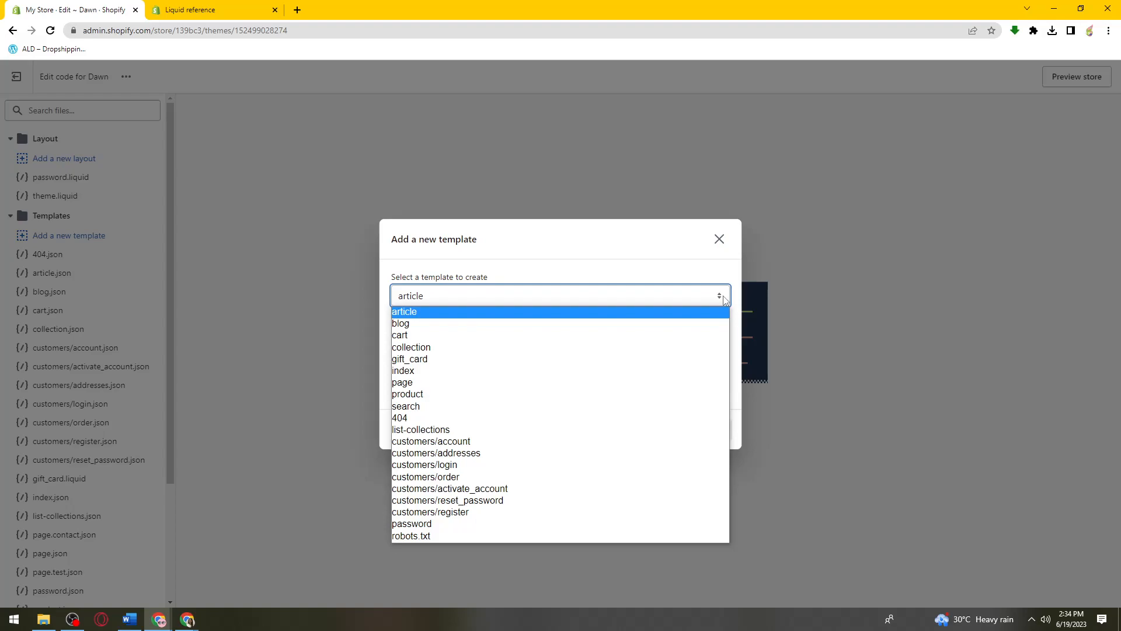
{"action": "left_click", "coordinate": [496, 382]}
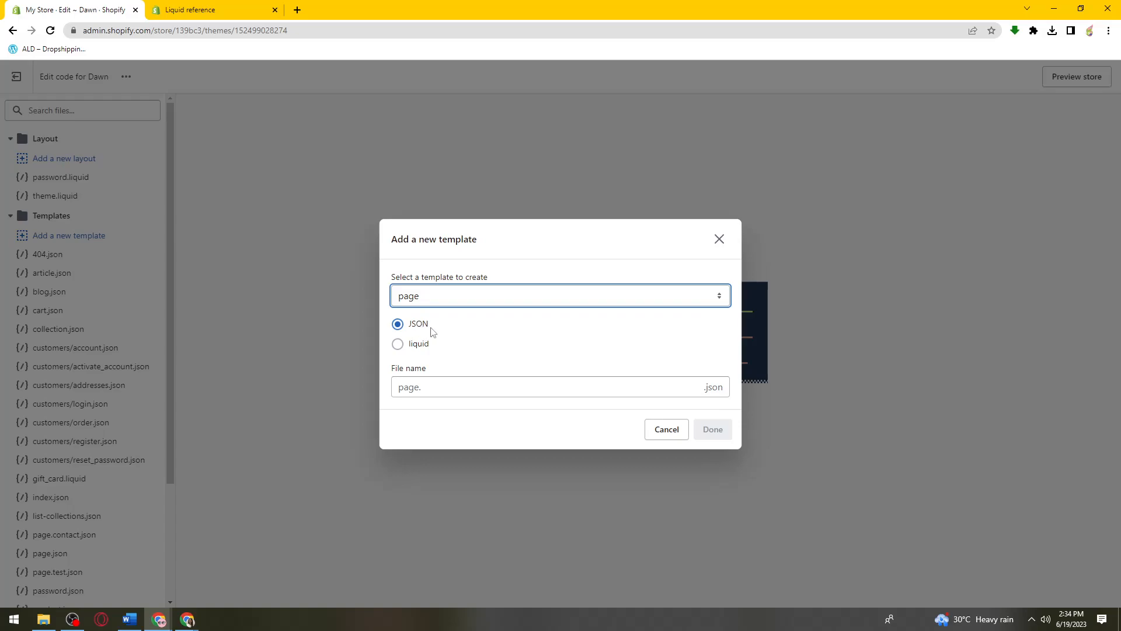
{"action": "left_click", "coordinate": [420, 349]}
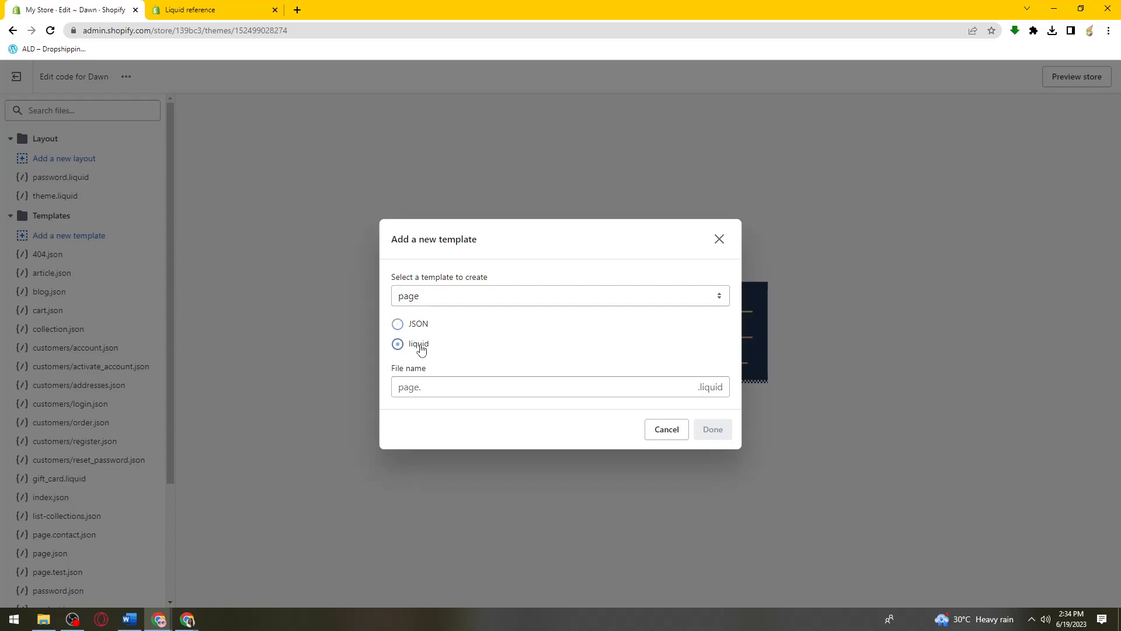
- Name the new page template file test-template and create it
{"action": "left_click", "coordinate": [476, 386]}
{"action": "left_click_drag", "start_coordinate": [432, 372], "coordinate": [393, 370]}
{"action": "left_click", "coordinate": [501, 374]}
{"action": "left_click", "coordinate": [496, 385]}
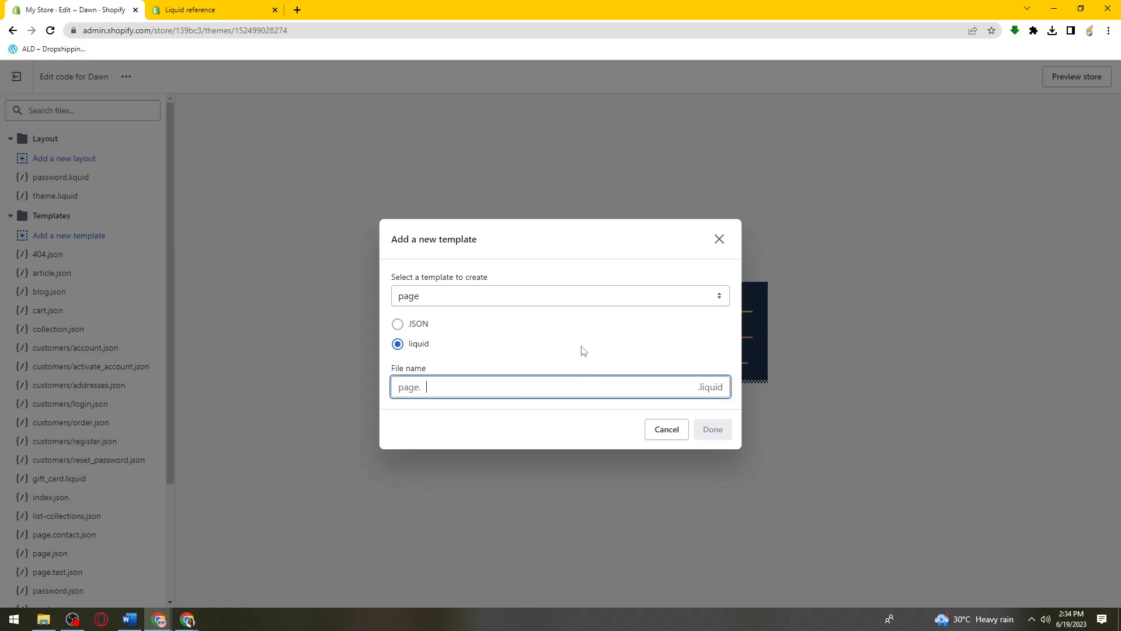
{"action": "type", "text": "test"}
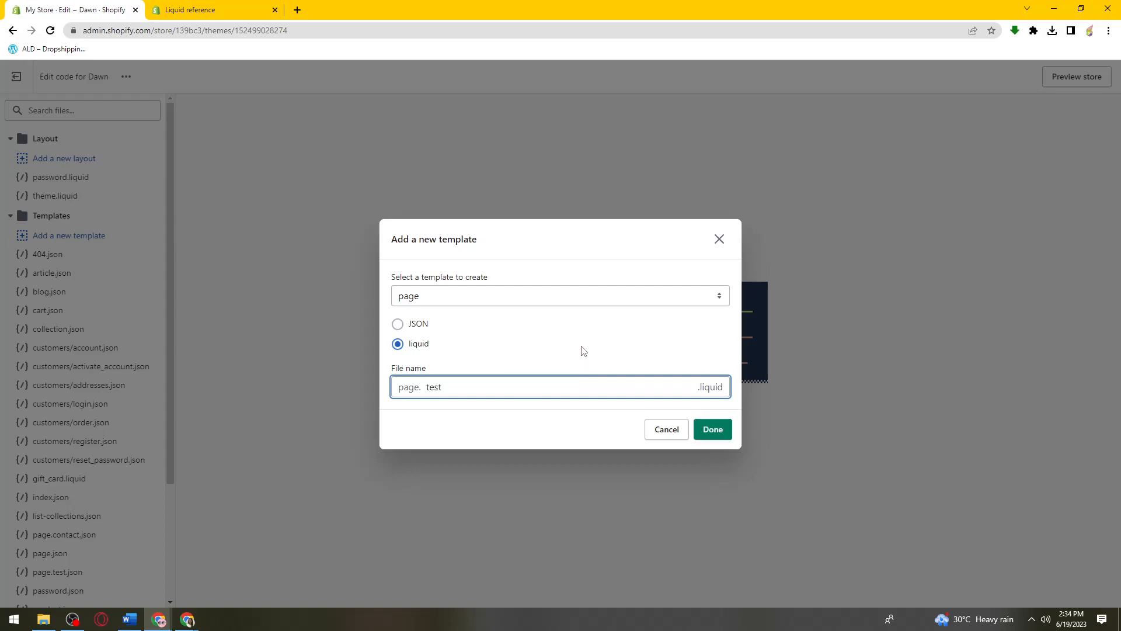
{"action": "type", "text": "-template"}
{"action": "left_click", "coordinate": [381, 377]}
{"action": "left_click", "coordinate": [531, 386]}
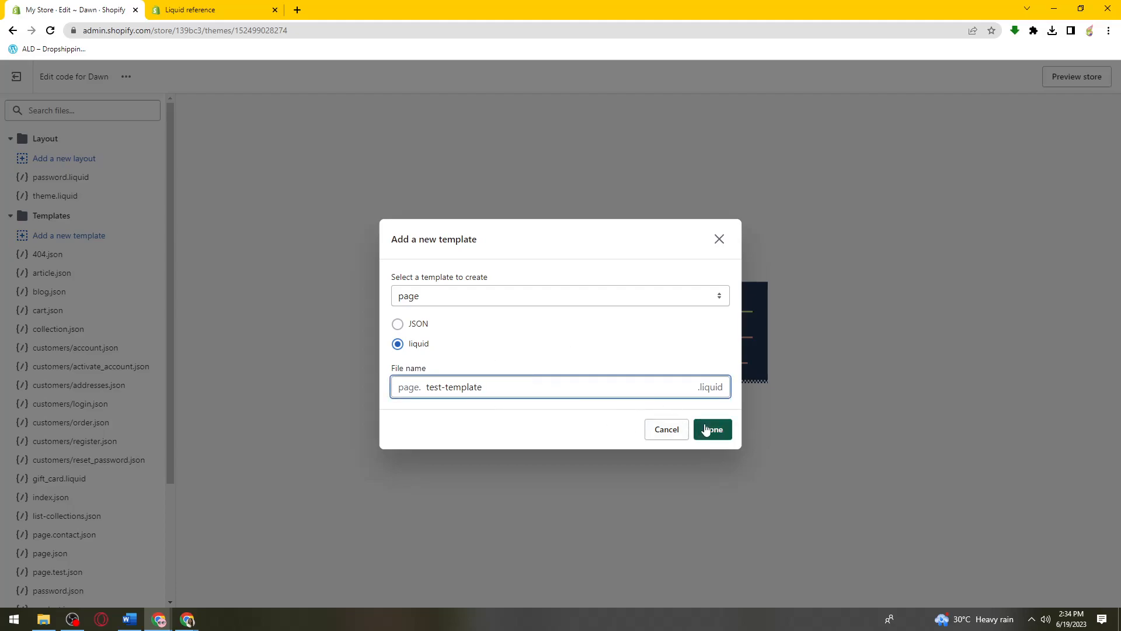
{"action": "left_click", "coordinate": [721, 437]}
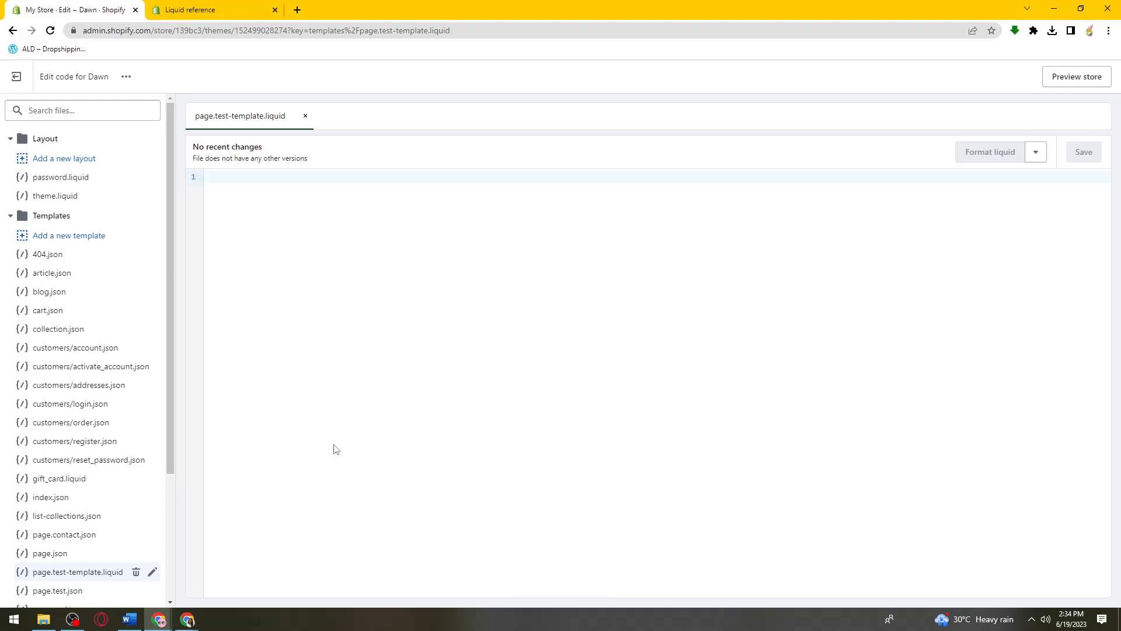
- Look at the introduction of the Liquid reference documentation and close that page
{"action": "scroll", "coordinate": [115, 468], "scroll_direction": "down", "scroll_amount": 3}
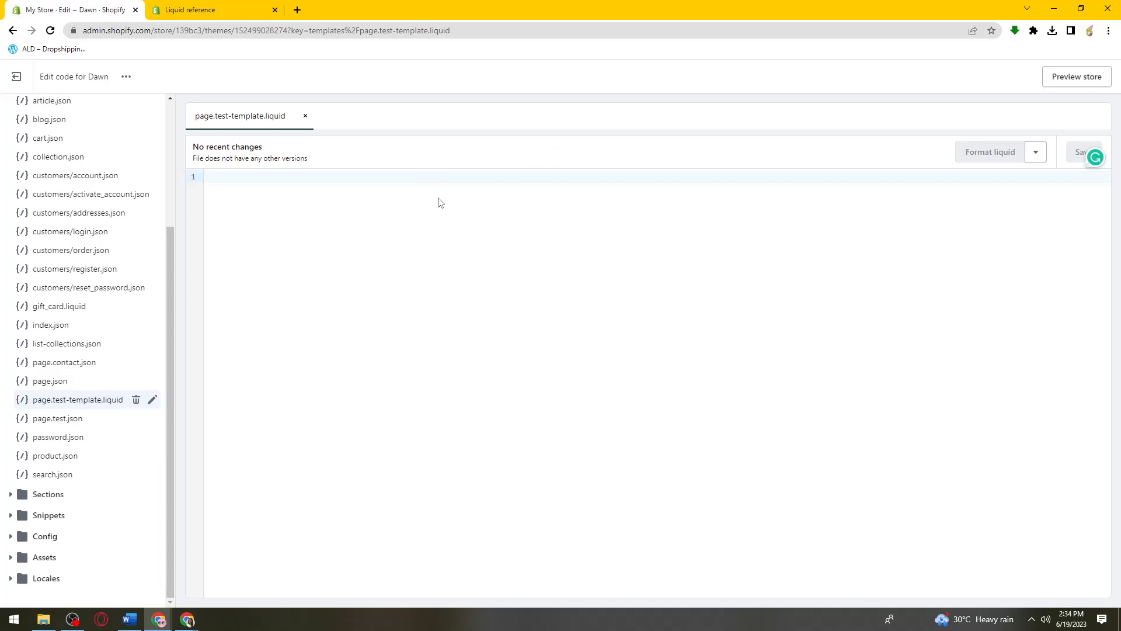
{"action": "left_click", "coordinate": [238, 8]}
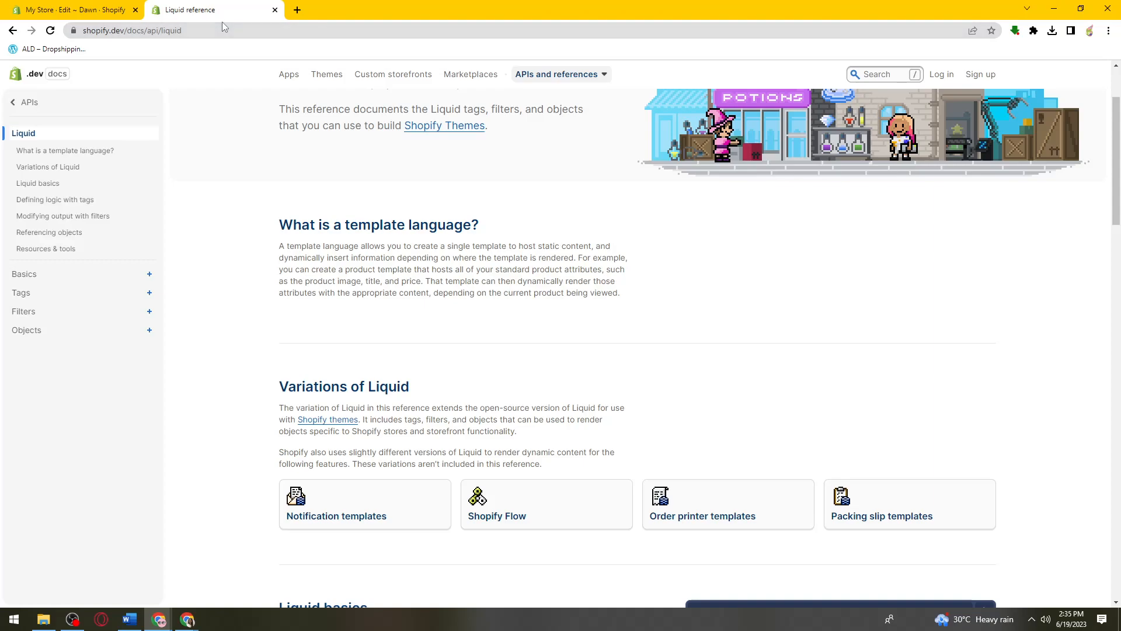
{"action": "scroll", "coordinate": [411, 234], "scroll_direction": "up", "scroll_amount": 2}
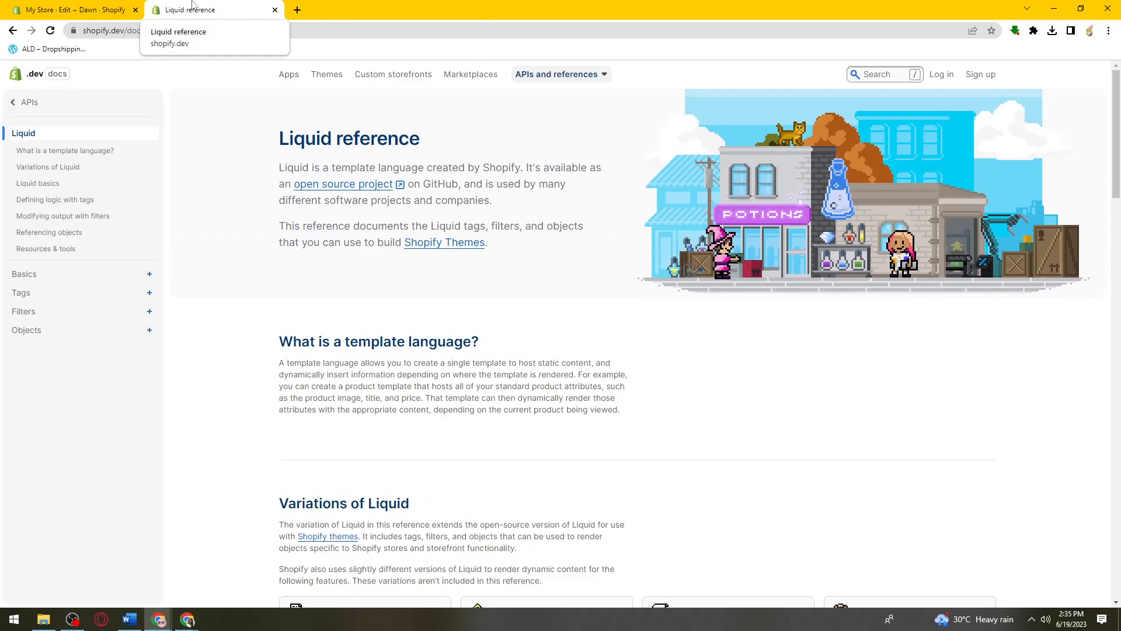
{"action": "key", "text": "ctrl+w"}
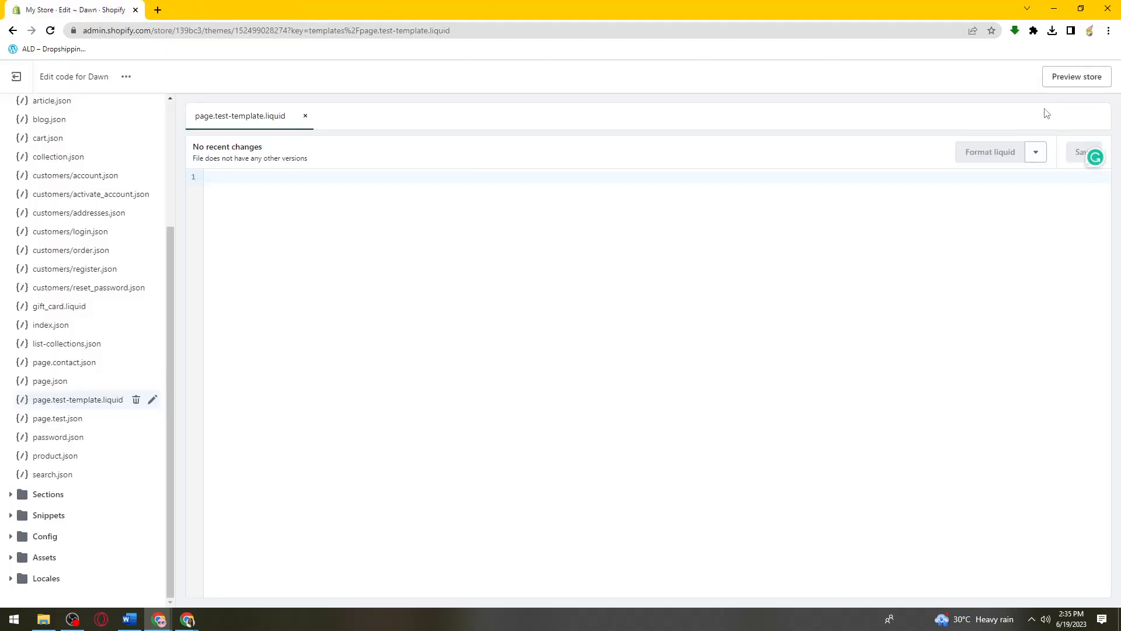
- Delete the page.test-template.liquid file from the theme and leave the code editor
{"action": "left_click", "coordinate": [136, 400]}
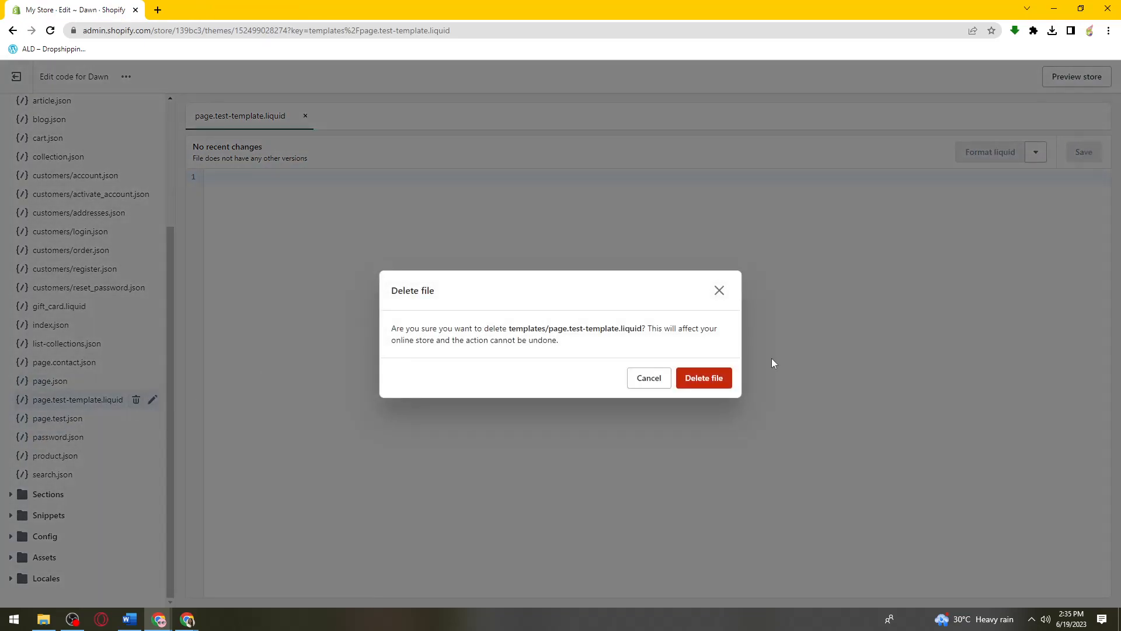
{"action": "left_click", "coordinate": [718, 377]}
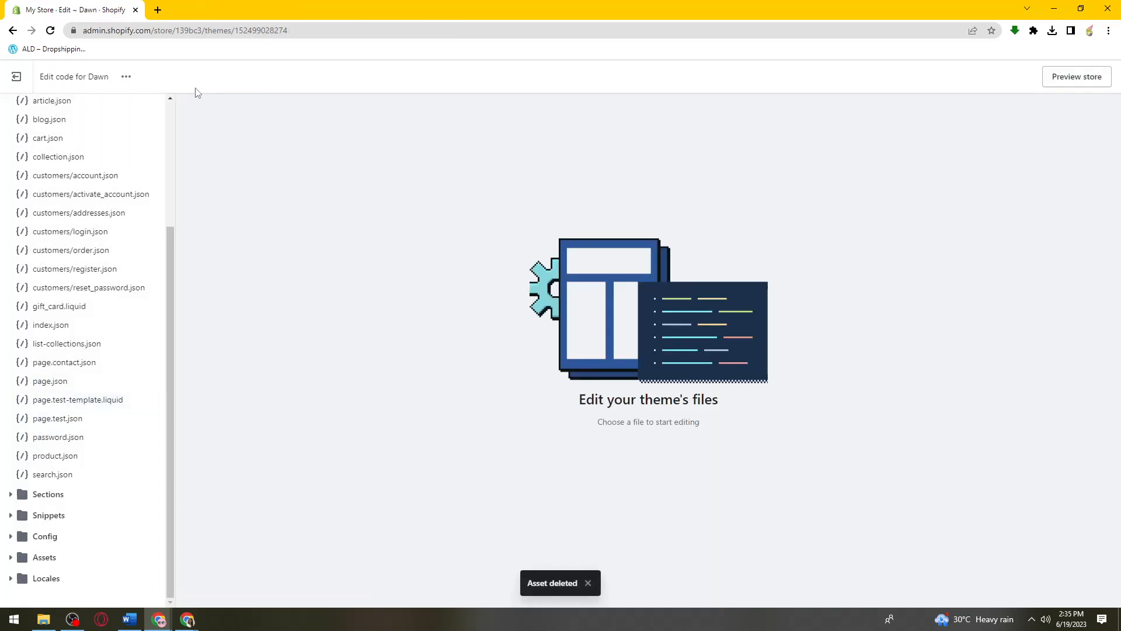
{"action": "left_click", "coordinate": [20, 76]}
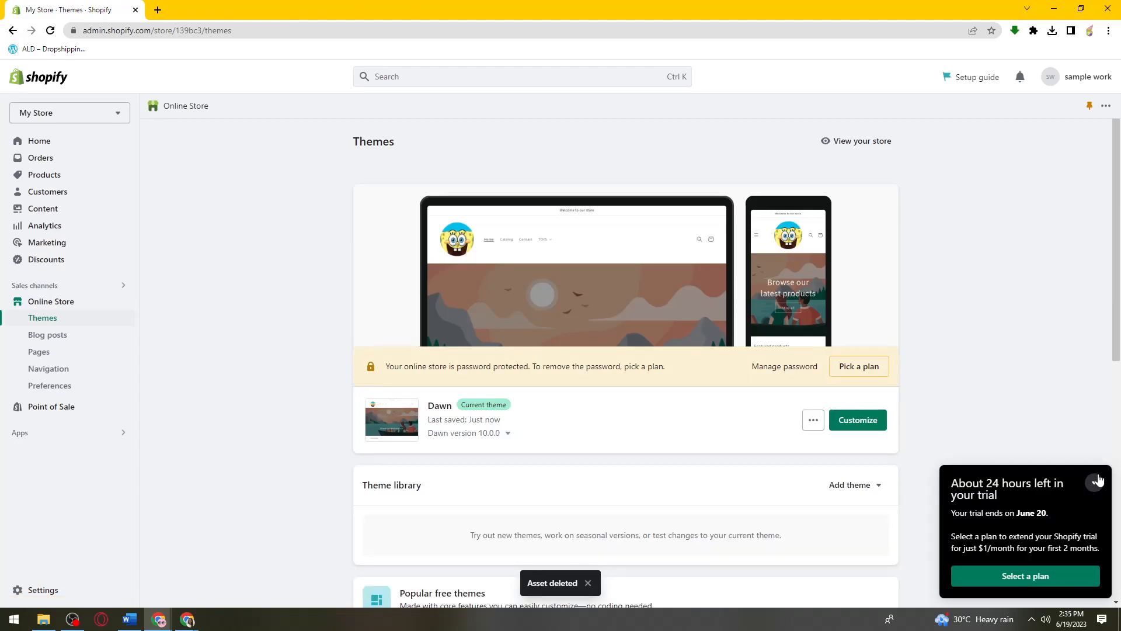
- Open the Dawn theme for customizing and start creating a new template for pages
{"action": "left_click", "coordinate": [1097, 482]}
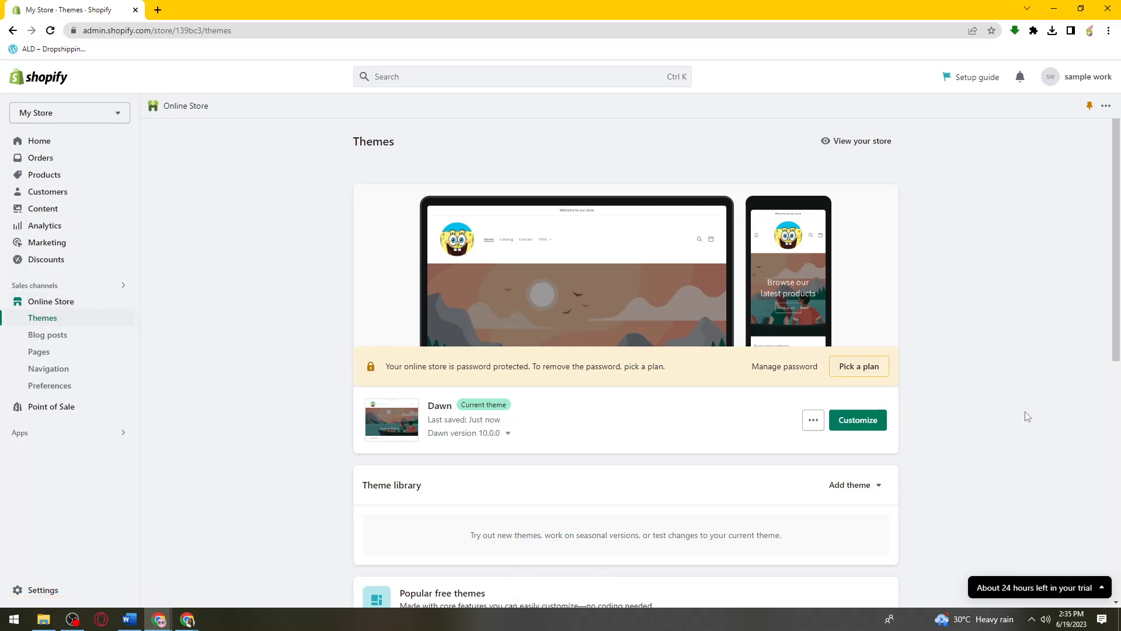
{"action": "left_click", "coordinate": [879, 427]}
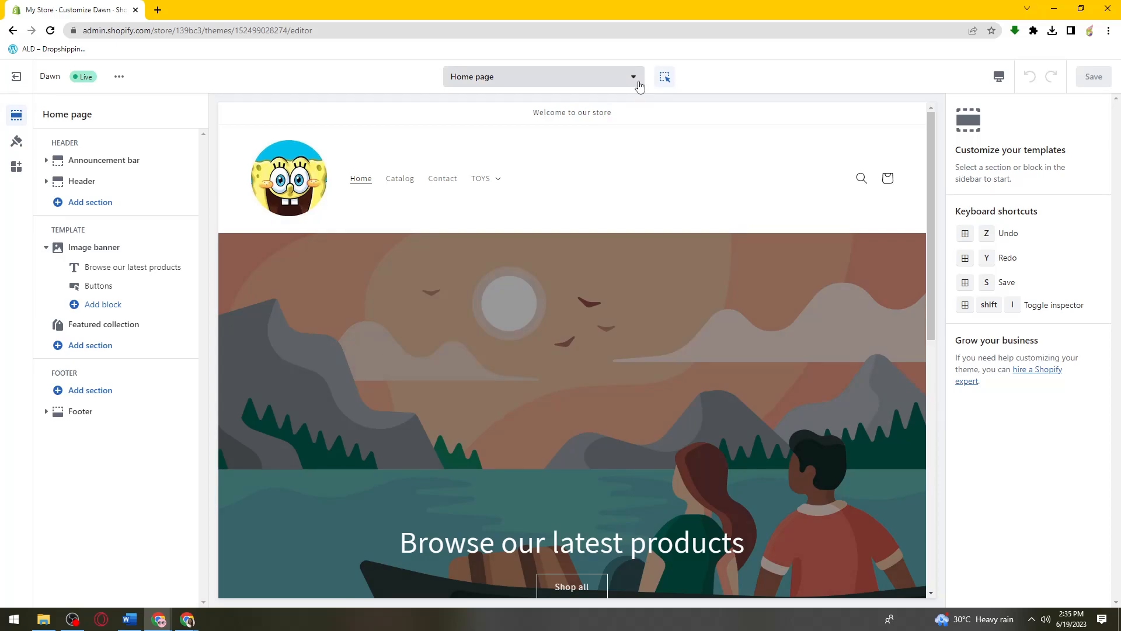
{"action": "left_click", "coordinate": [640, 87]}
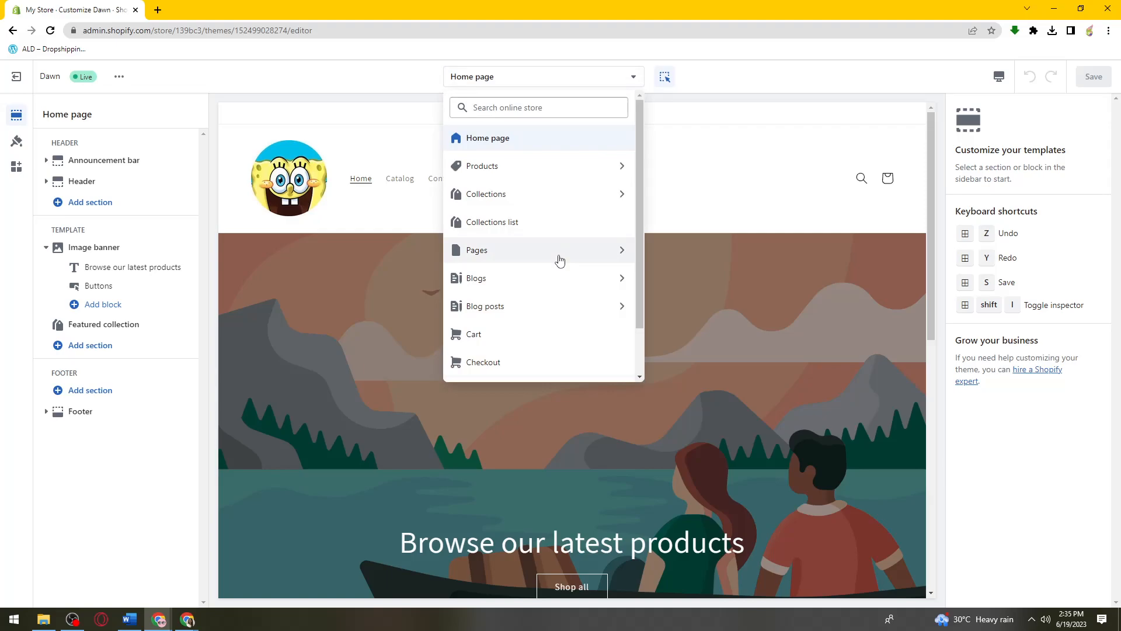
{"action": "left_click", "coordinate": [560, 261]}
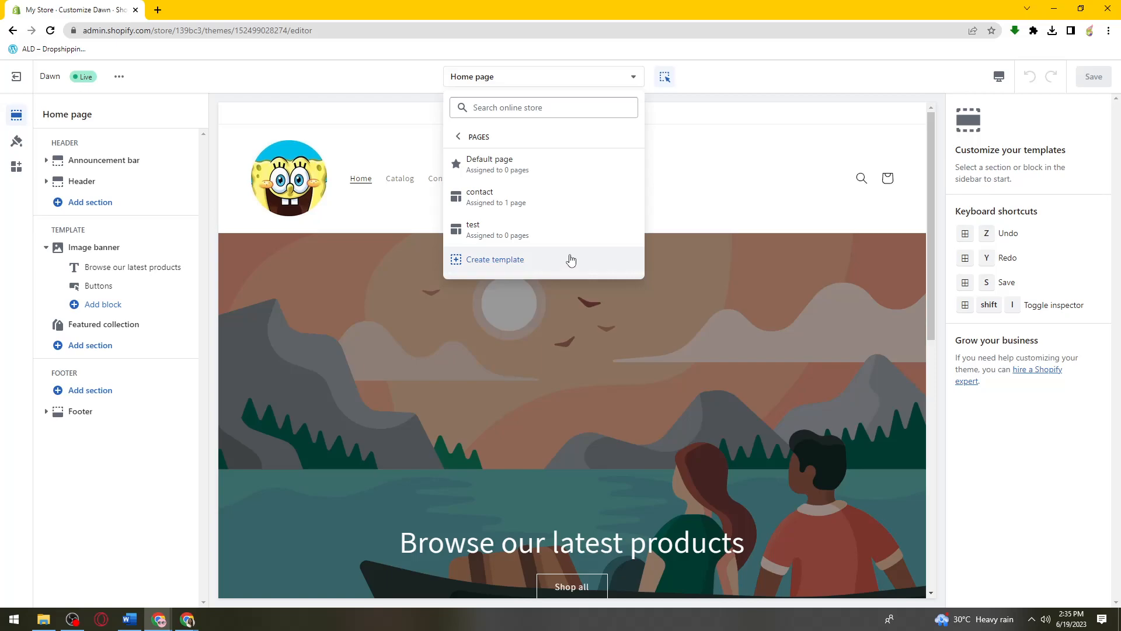
{"action": "left_click", "coordinate": [574, 262]}
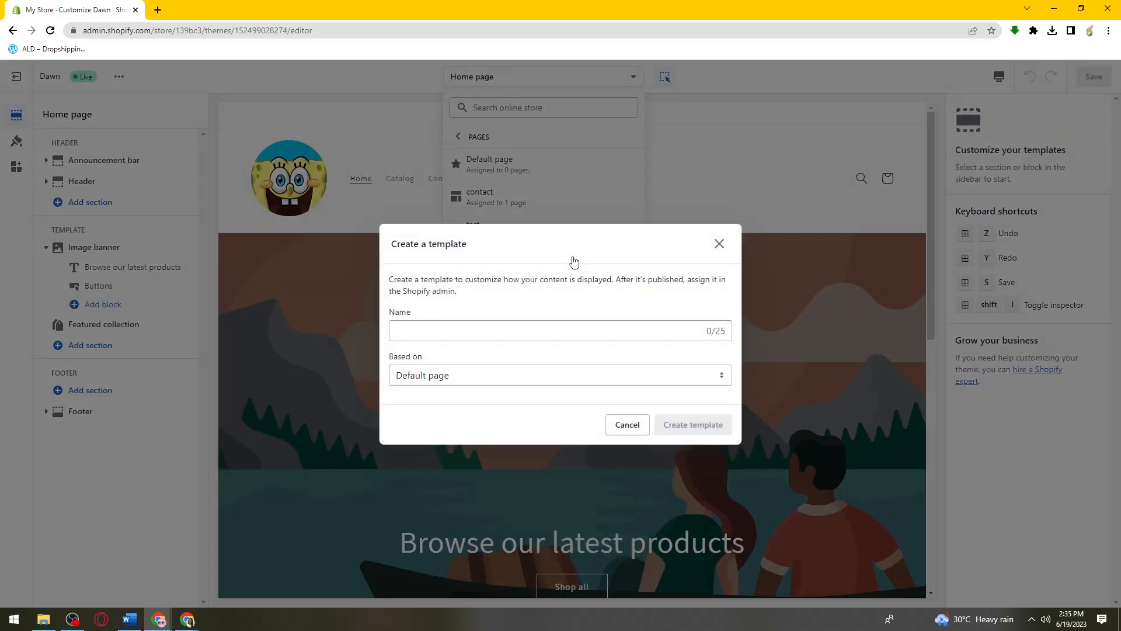
- Name the template Test page, base it on Default page, and create it
{"action": "left_click", "coordinate": [531, 325]}
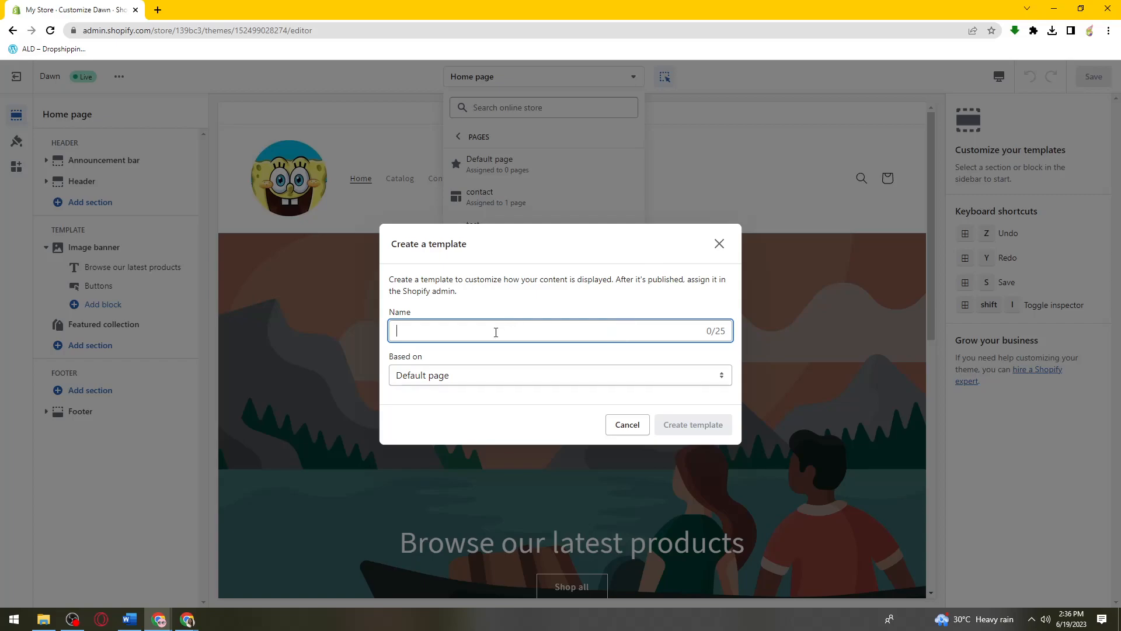
{"action": "type", "text": "Tesy"}
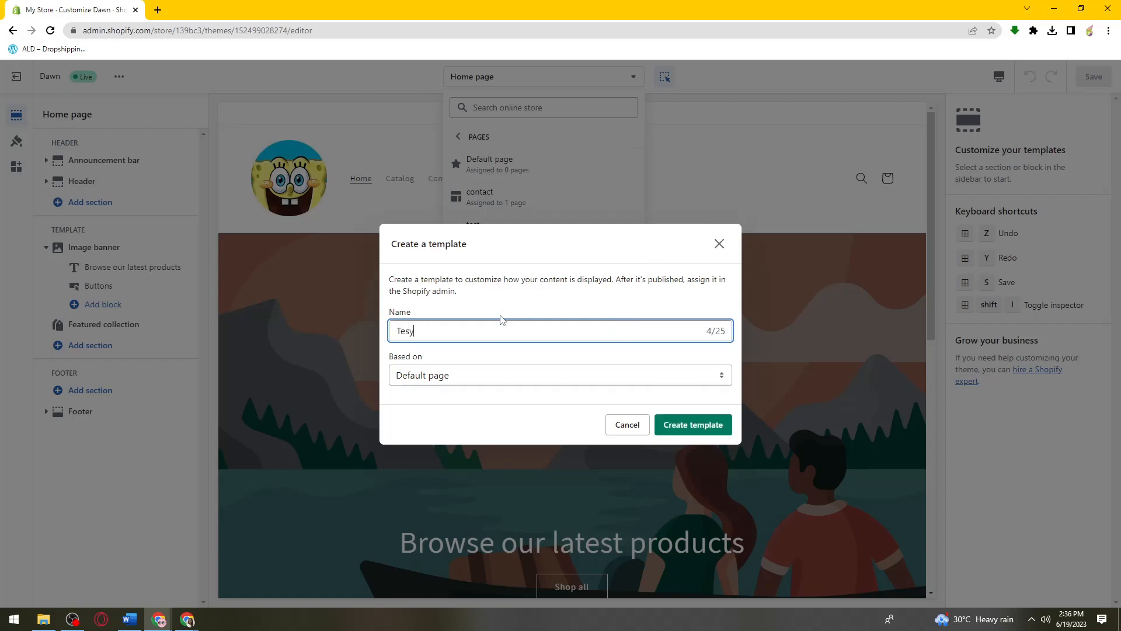
{"action": "key", "text": "BackSpace"}
{"action": "type", "text": "t page"}
{"action": "left_click", "coordinate": [458, 368]}
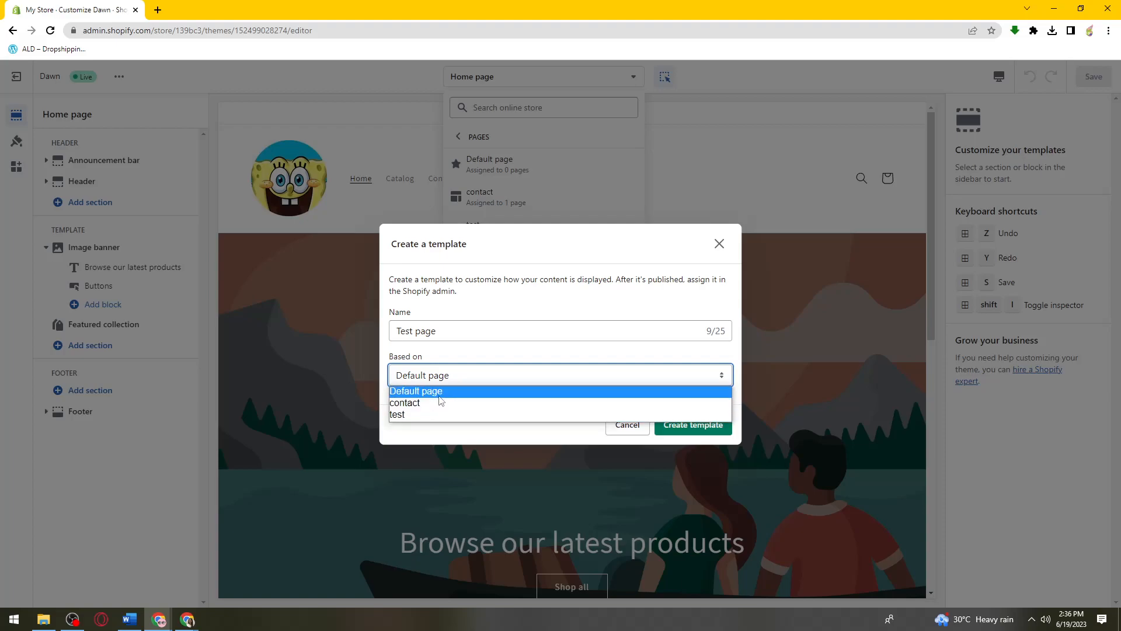
{"action": "left_click", "coordinate": [471, 390]}
{"action": "left_click", "coordinate": [719, 430]}
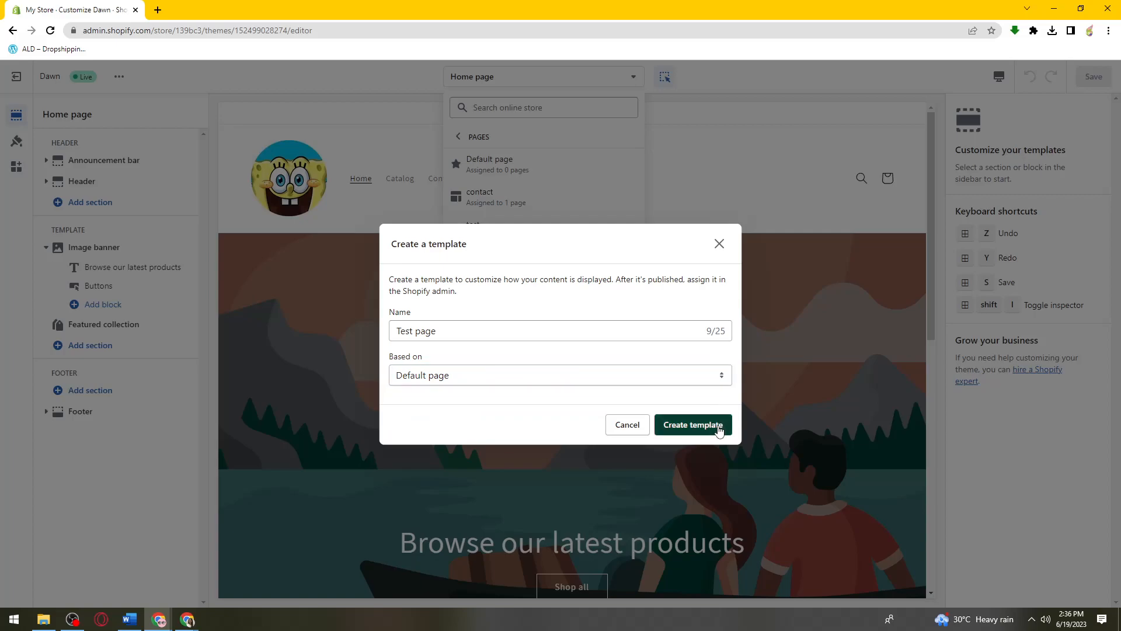
{"action": "left_click", "coordinate": [719, 430]}
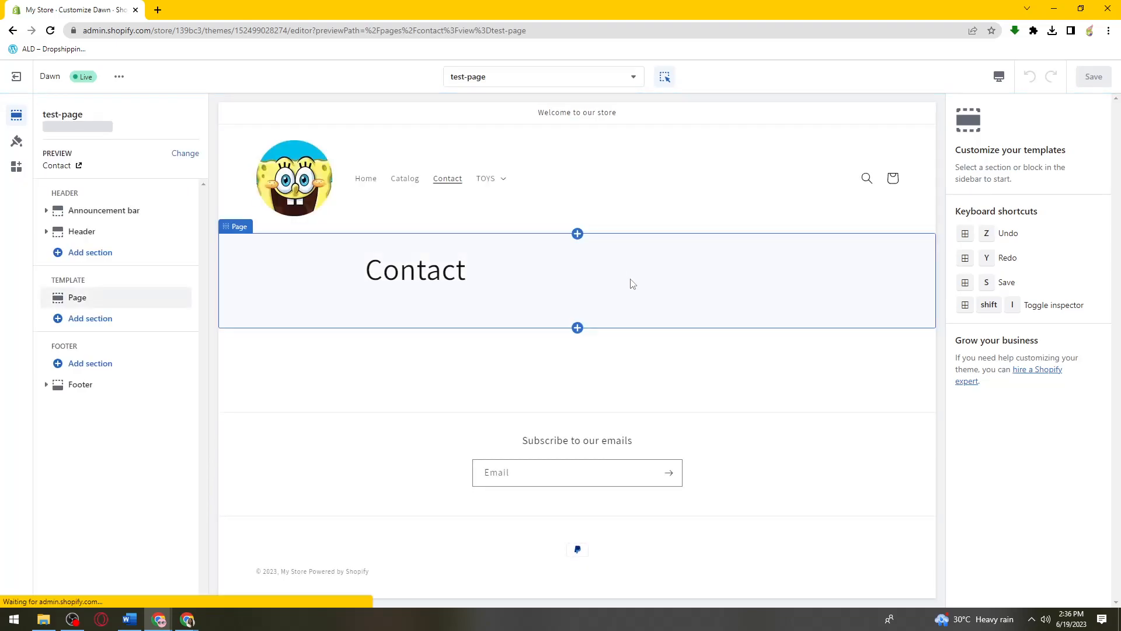
- Examine the available settings of the Page and Header sections in the test-page template
{"action": "left_click", "coordinate": [446, 272]}
{"action": "left_click", "coordinate": [411, 199]}
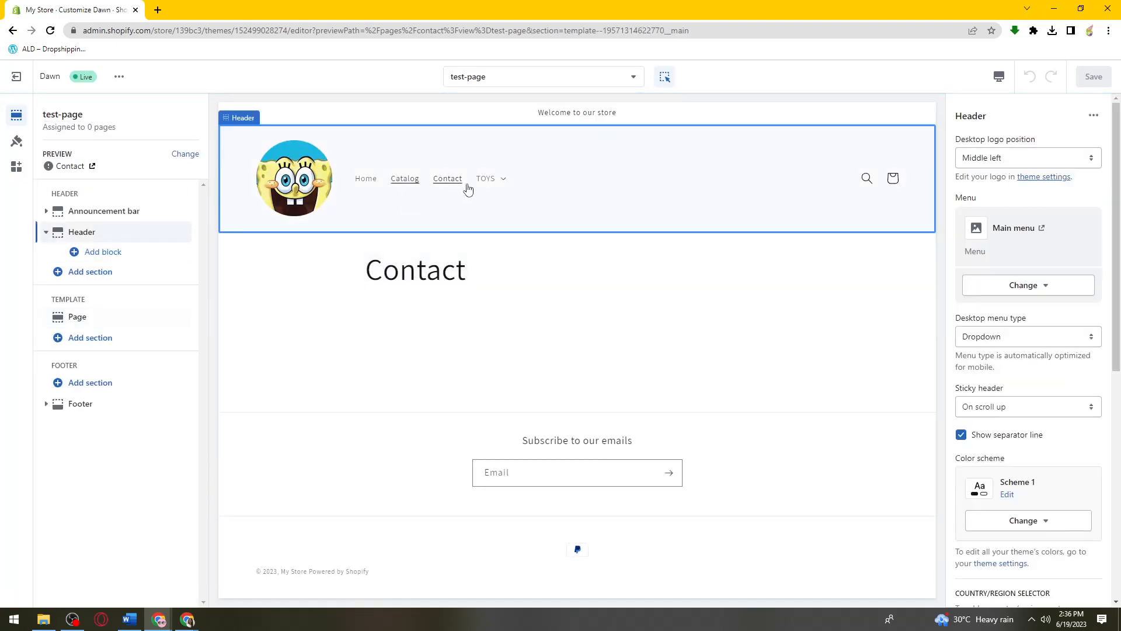
{"action": "left_click", "coordinate": [452, 295]}
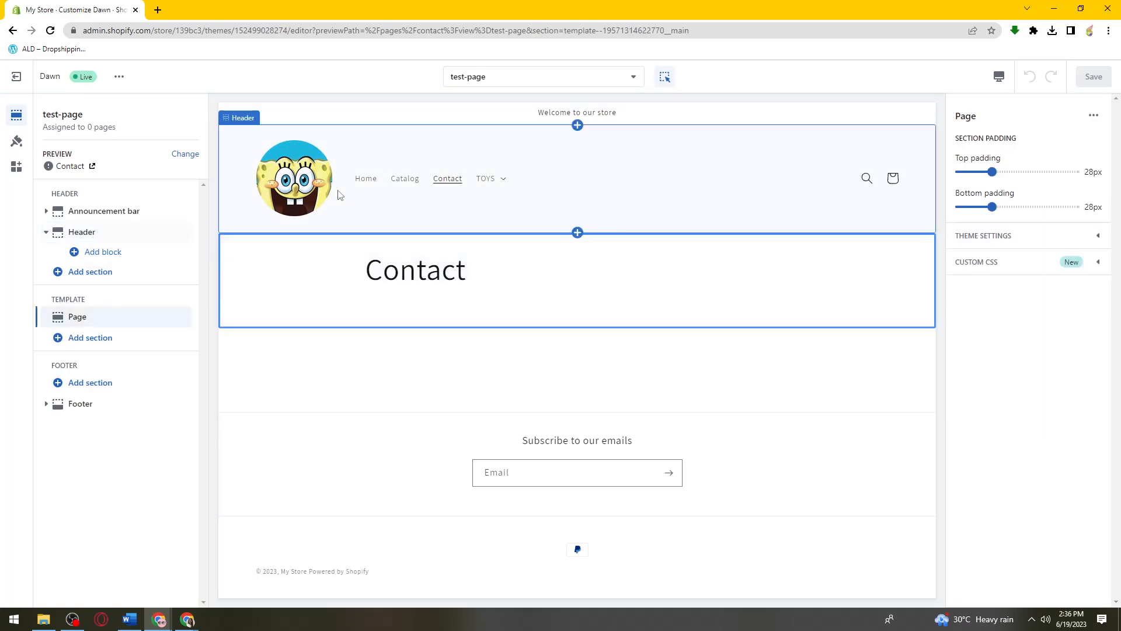
{"action": "left_click", "coordinate": [307, 196]}
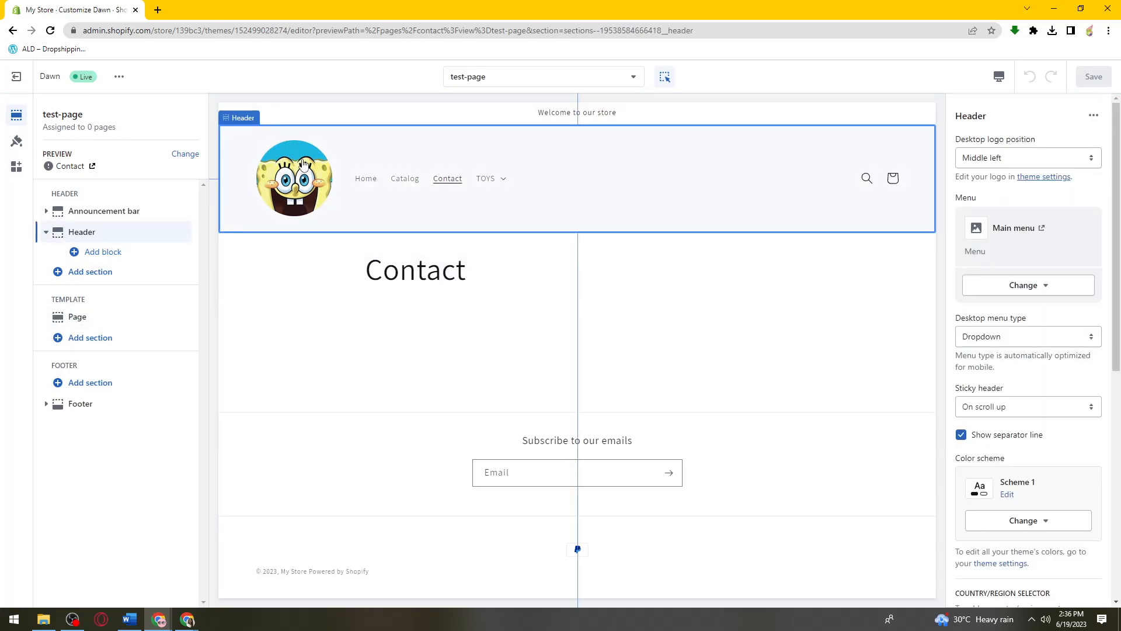
{"action": "scroll", "coordinate": [1039, 463], "scroll_direction": "down", "scroll_amount": 3}
{"action": "scroll", "coordinate": [1039, 463], "scroll_direction": "down", "scroll_amount": 5}
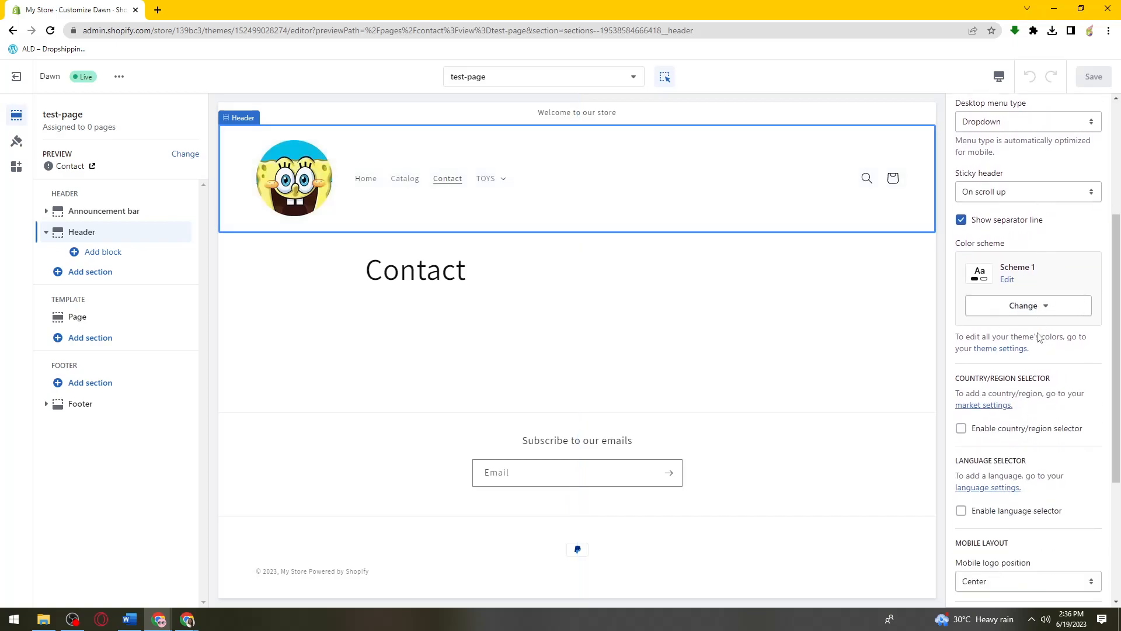